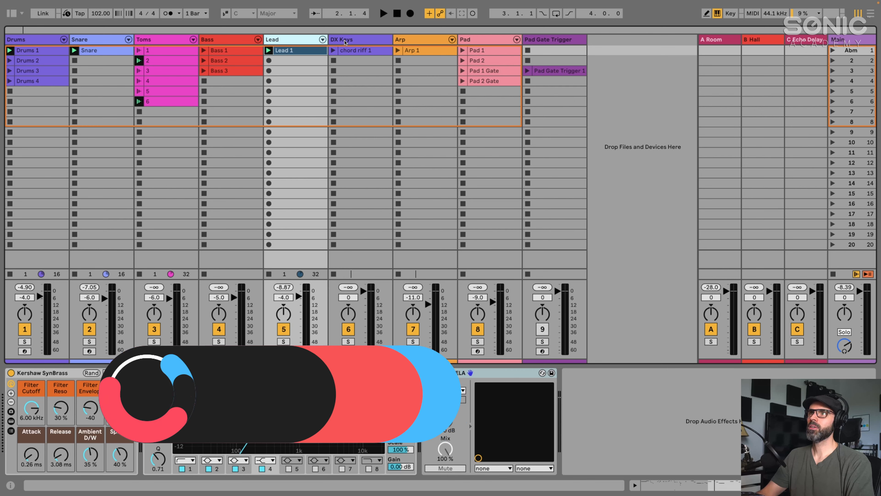
- Examine the notes of the chord riff 1 clip and the Lead 1 clip
left_click(350, 51)
double_click(350, 51)
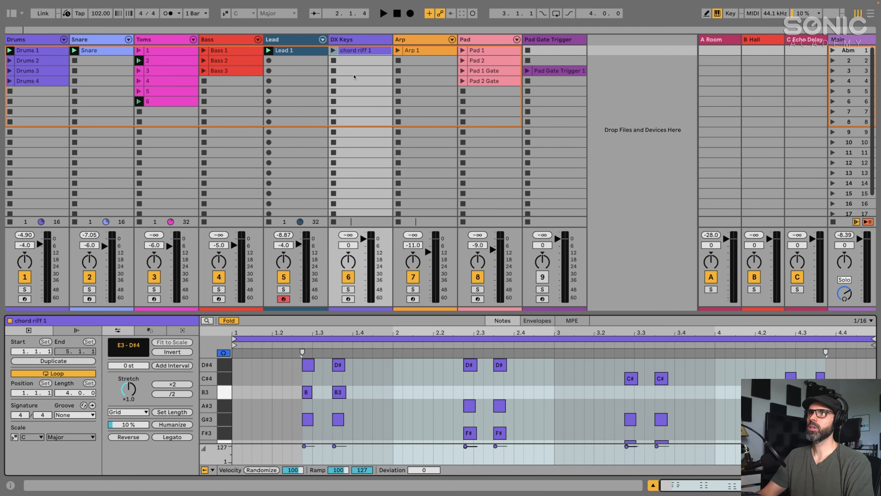
left_click(288, 52)
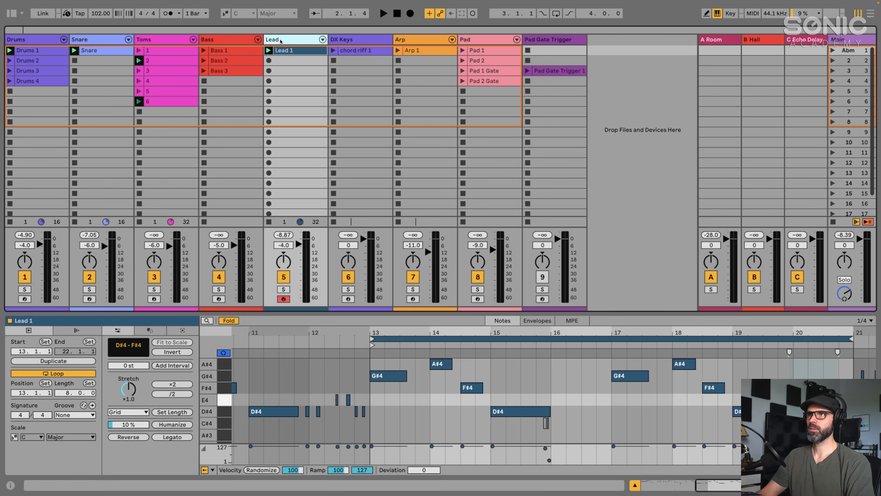
- Start playback and open the VELA reverb's plug-in window from the Lead track's device chain
key("space")
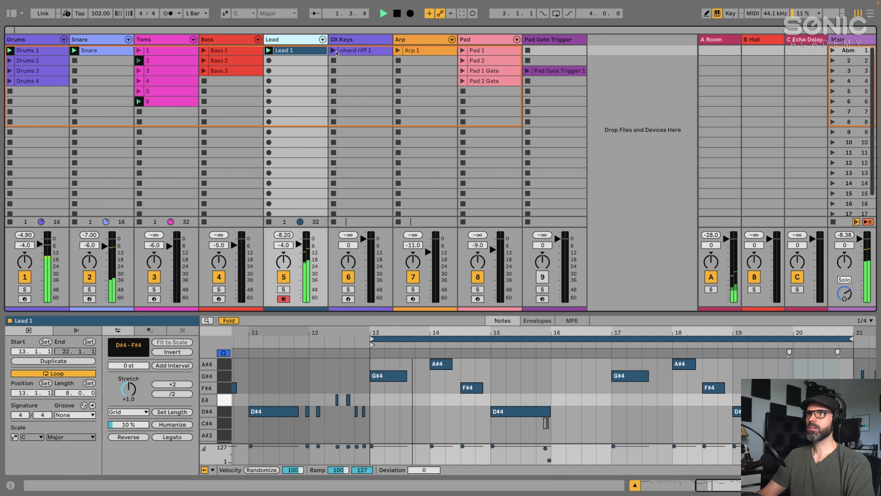
key("shift+Tab")
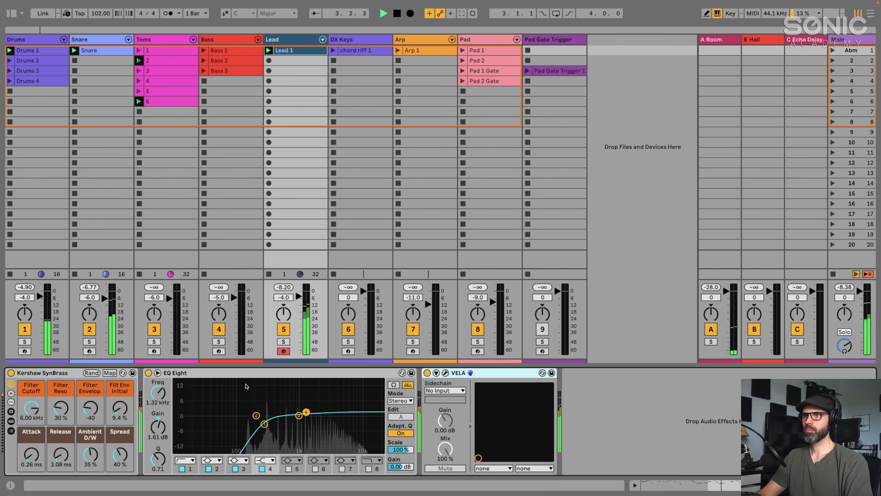
left_click(245, 386)
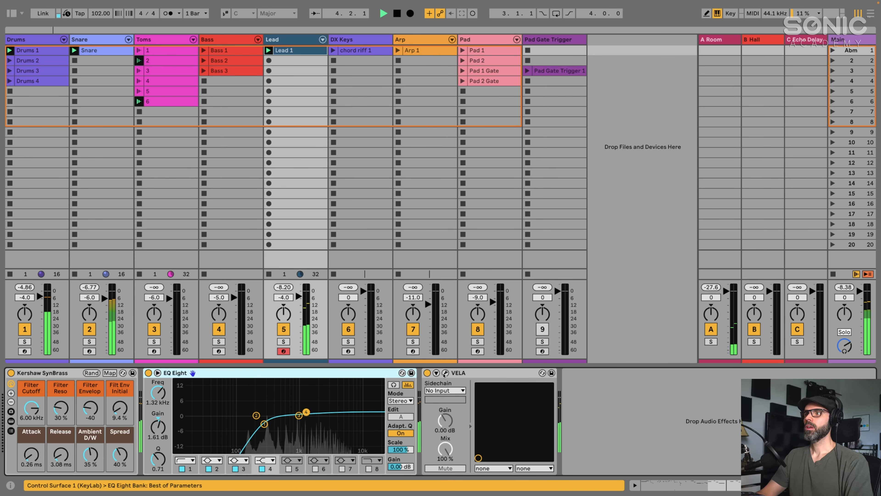
left_click(445, 373)
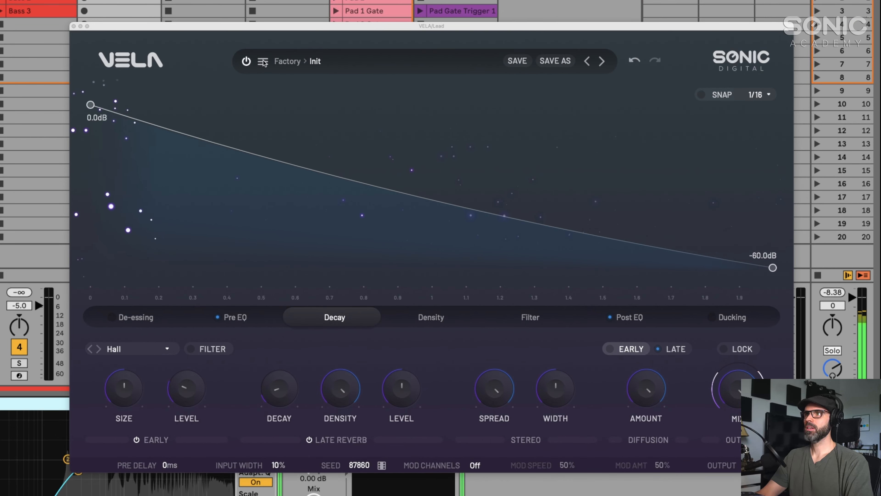
- Load the Synth Hall preset from VELA's factory Synths bank and reposition the plug-in window
left_click(263, 62)
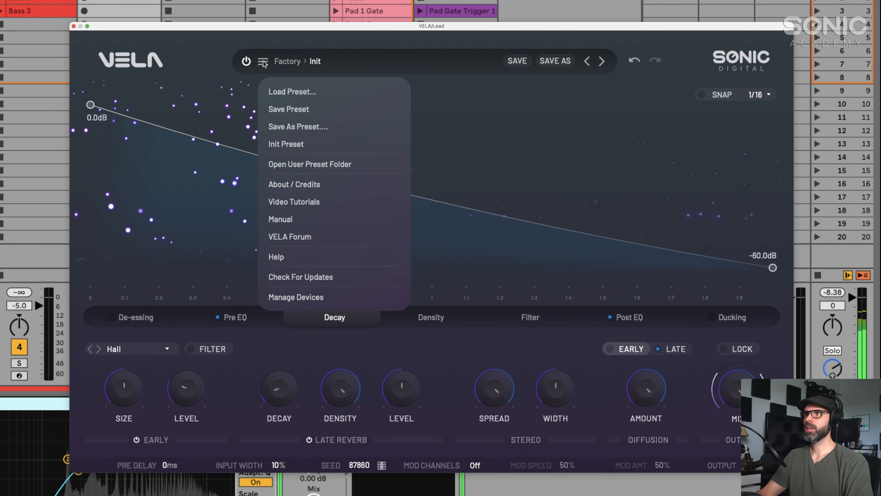
left_click(290, 63)
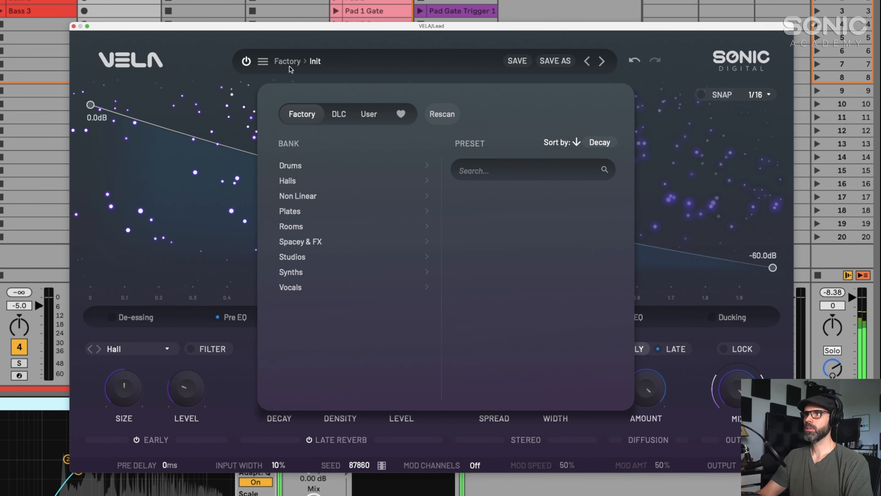
left_click(290, 277)
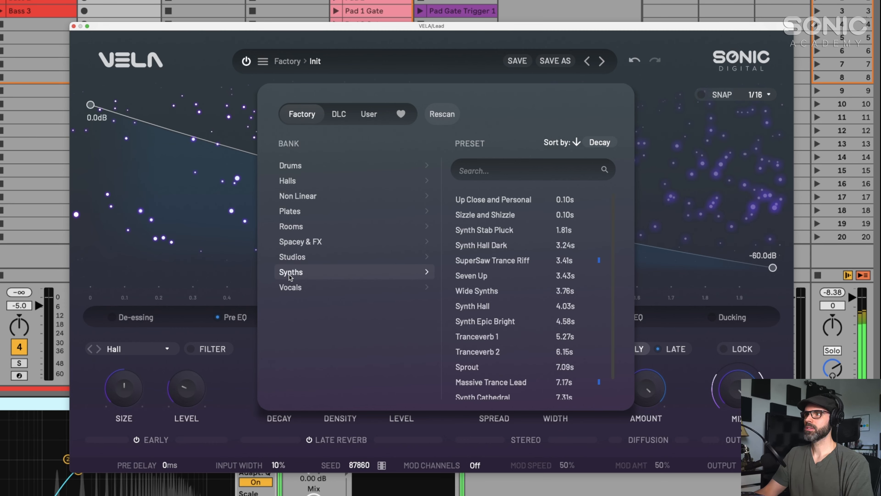
double_click(468, 306)
left_click_drag(595, 28, 563, 19)
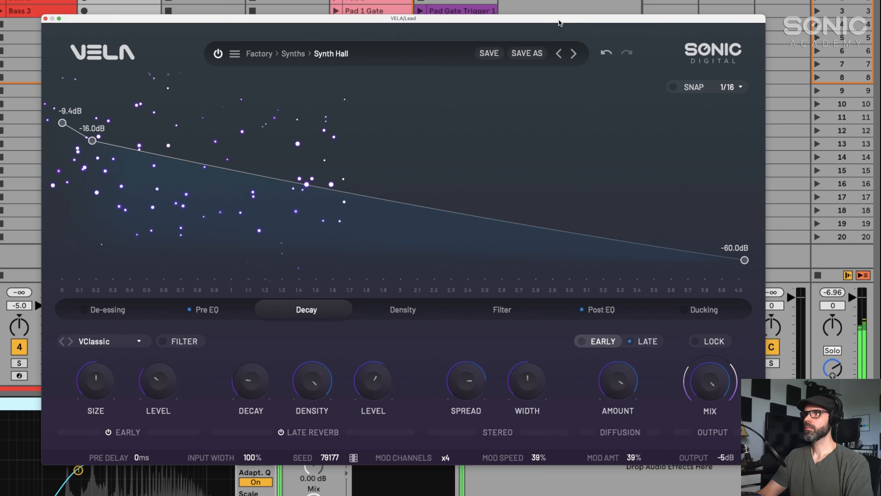
- Try the reverb in Classic Mix Mode with the Mix at 48%
right_click(708, 391)
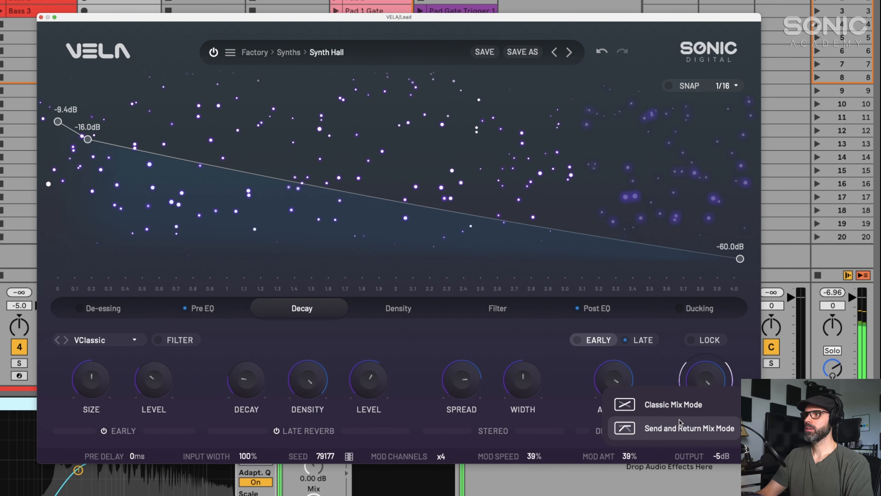
left_click(662, 407)
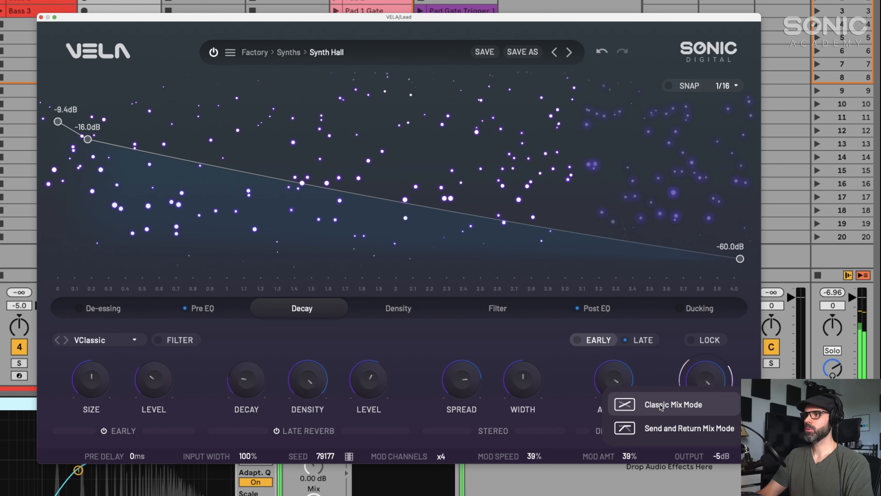
mouse_move(704, 382)
left_click_drag(704, 382, 703, 391)
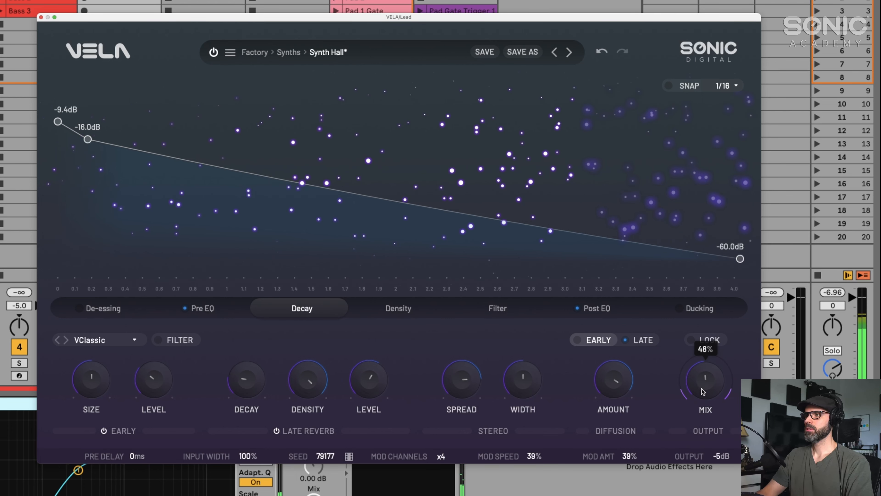
- Switch the reverb to Send and Return Mix Mode and fine-tune the Mix to somewhat under half
right_click(705, 386)
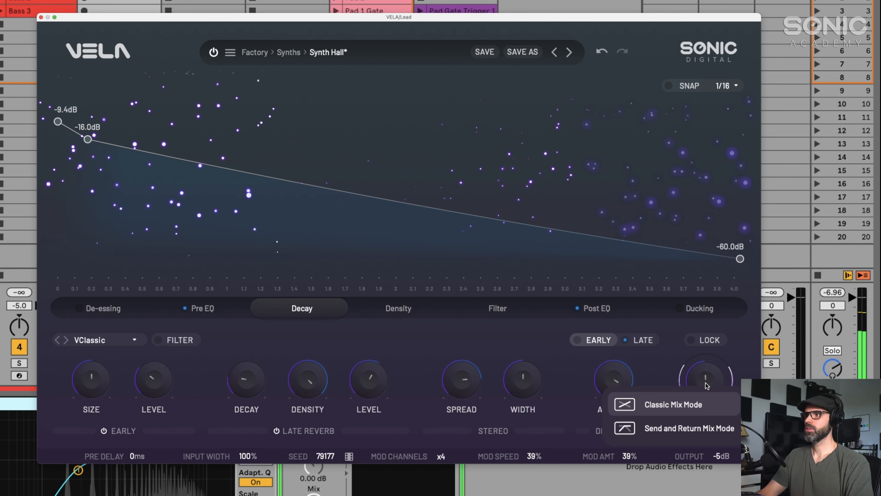
left_click(686, 438)
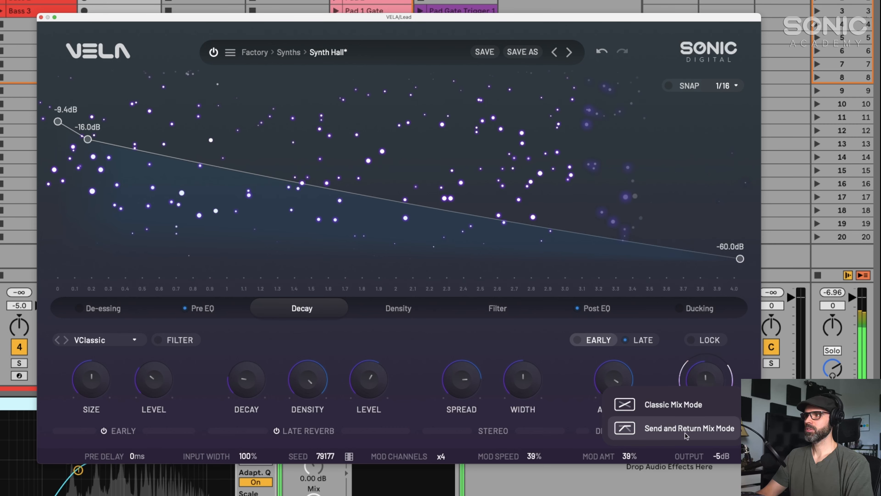
left_click_drag(699, 374, 700, 371)
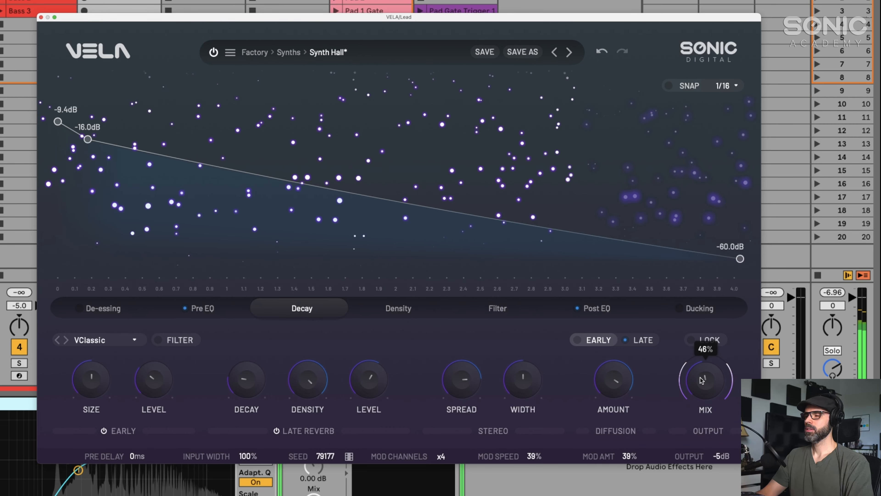
left_click_drag(699, 393, 700, 403)
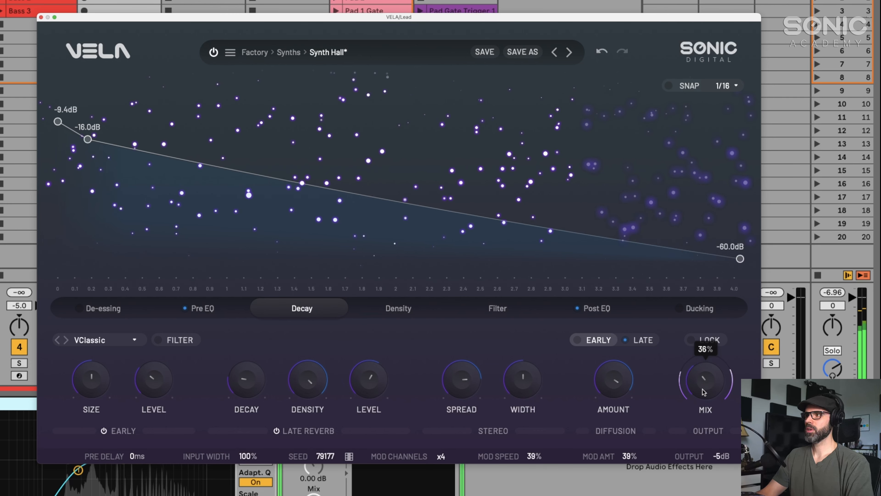
left_click_drag(704, 392, 705, 386)
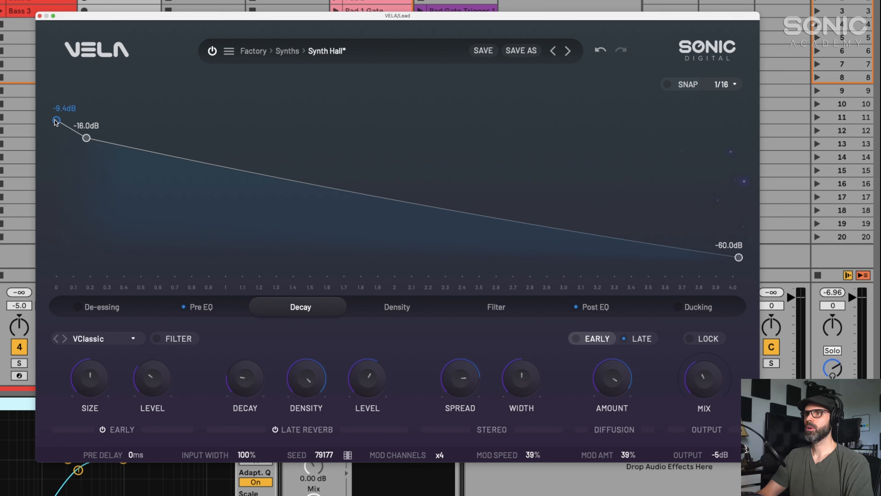
- Reshape VELA's decay envelope to start at -60 dB and peak at 0 dB at about 0.36 s, auditioning it during playback
left_click_drag(56, 121, 64, 325)
left_click_drag(87, 138, 136, 93)
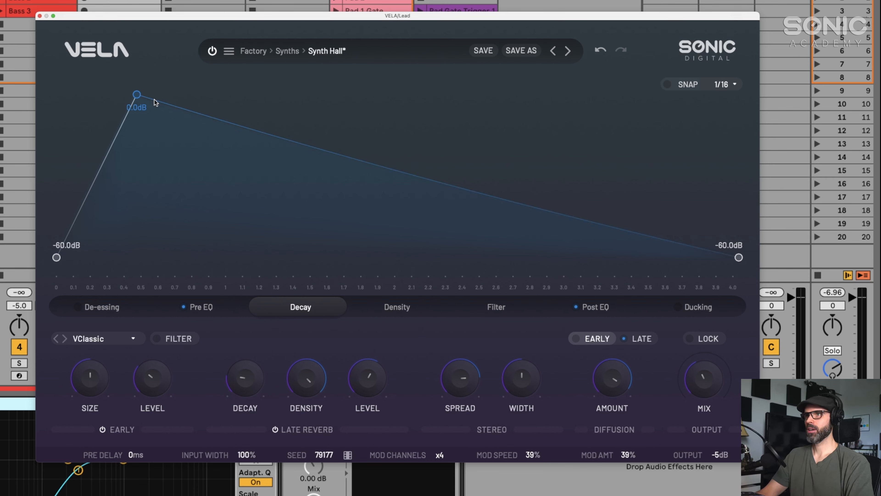
left_click_drag(137, 95, 138, 95)
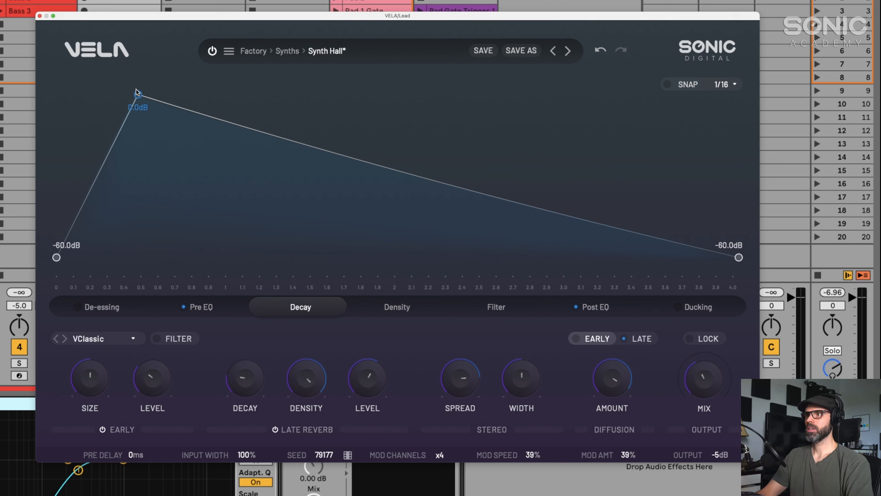
key("space")
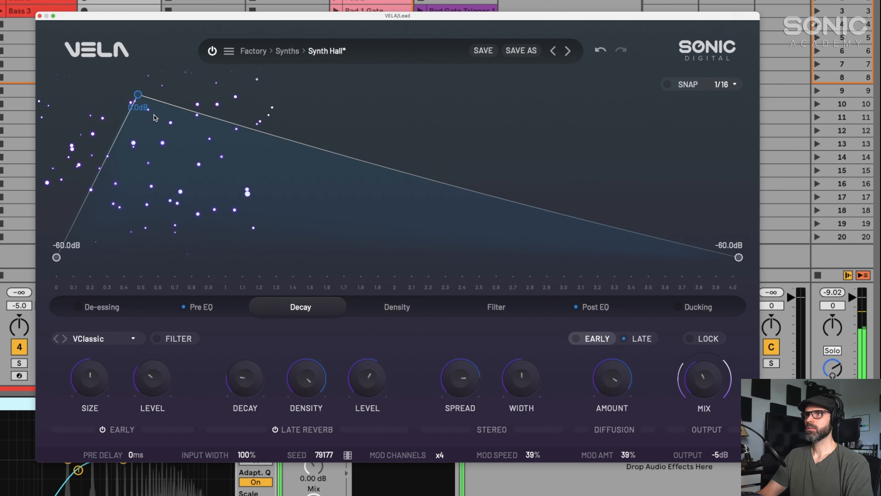
left_click_drag(138, 95, 114, 98)
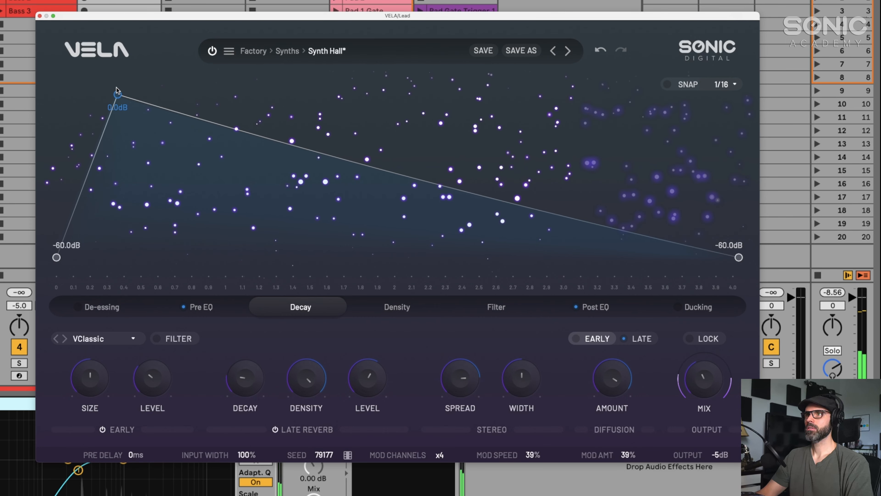
- Solo the Lead track and adjust its reverb, with the decay peak at about 0.53 s and a higher late reverb level
left_click_drag(146, 16, 166, 11)
left_click(105, 363)
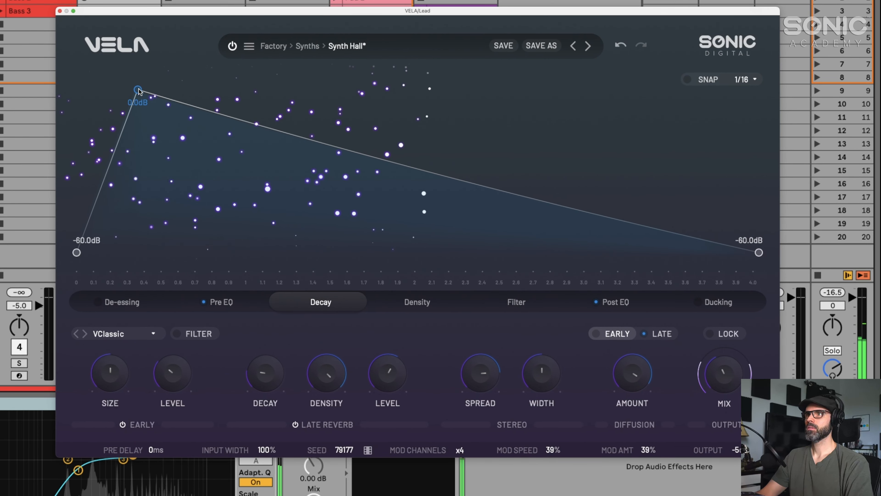
left_click_drag(139, 91, 162, 90)
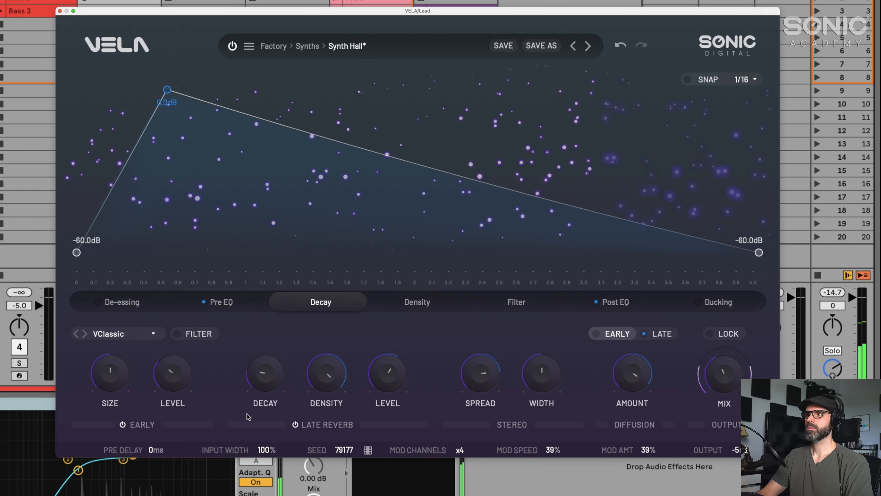
mouse_move(376, 380)
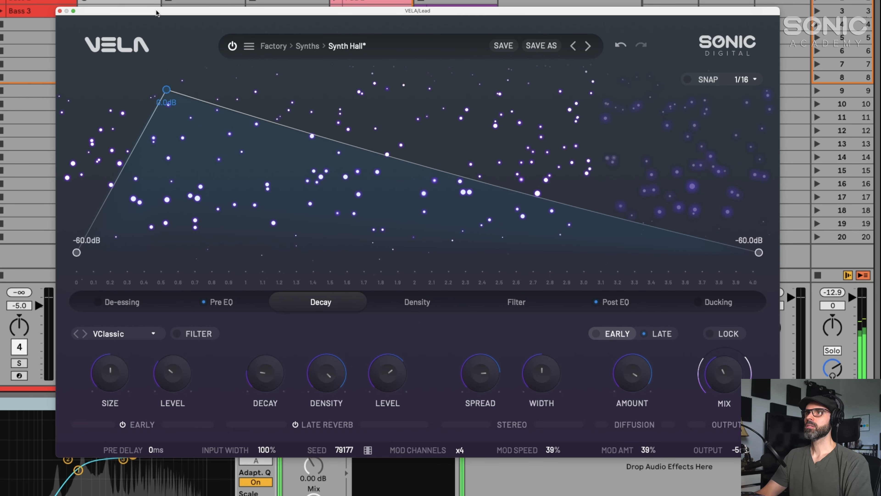
- Unsolo the Lead track, bend the decay envelope's falling segment upward into a convex curve, and close the VELA window
left_click_drag(156, 13, 223, 14)
left_click(101, 368)
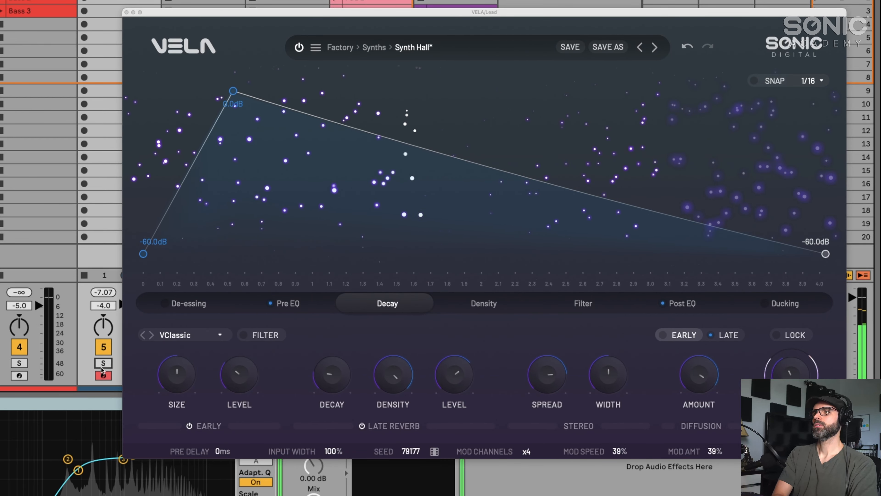
left_click(326, 16)
left_click_drag(325, 14, 314, 15)
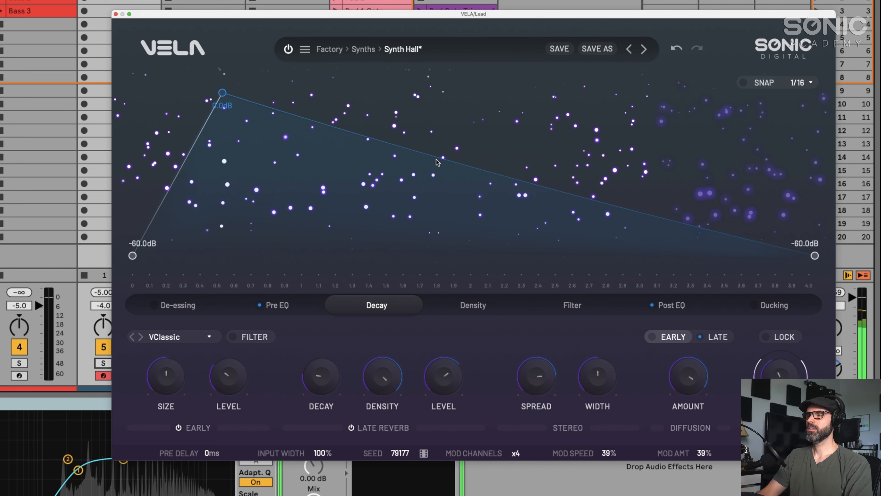
left_click_drag(456, 165, 457, 124)
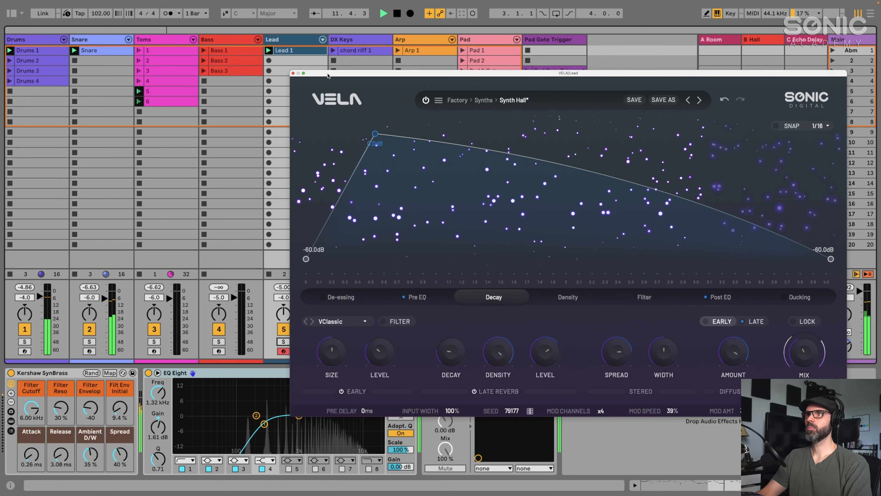
left_click(293, 73)
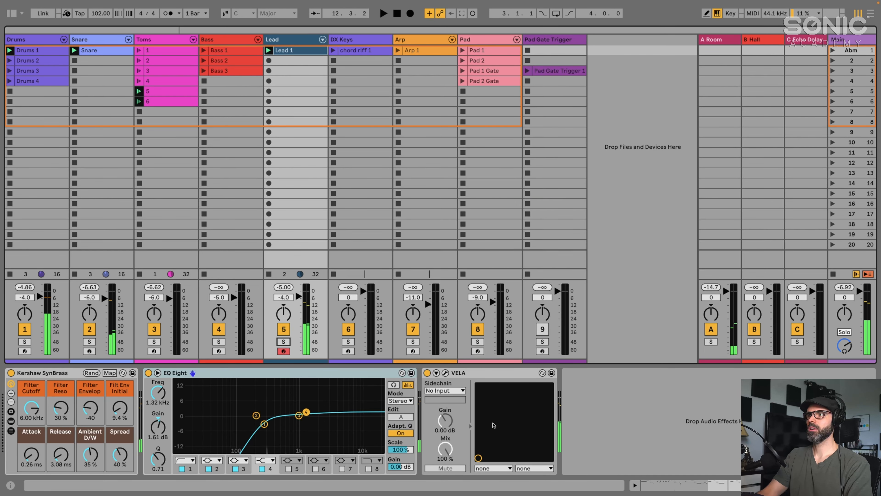
- Delete the existing VELA device from the DX Keys track
left_click(494, 426)
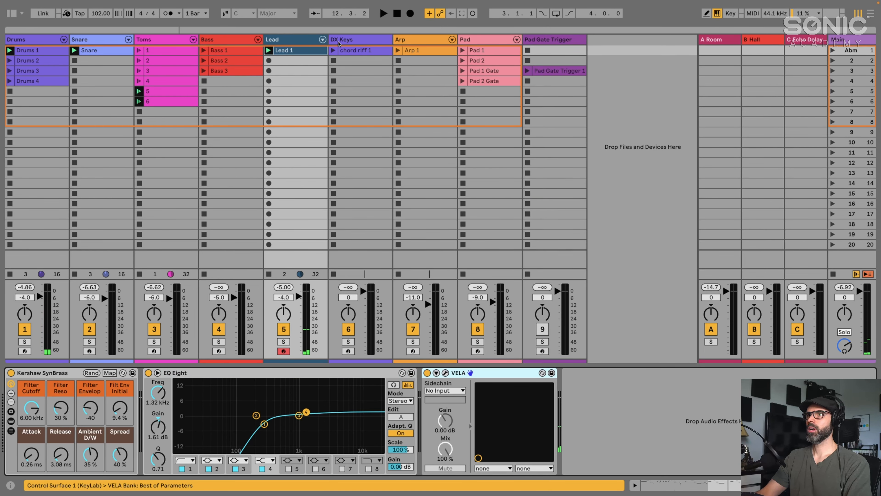
left_click(339, 43)
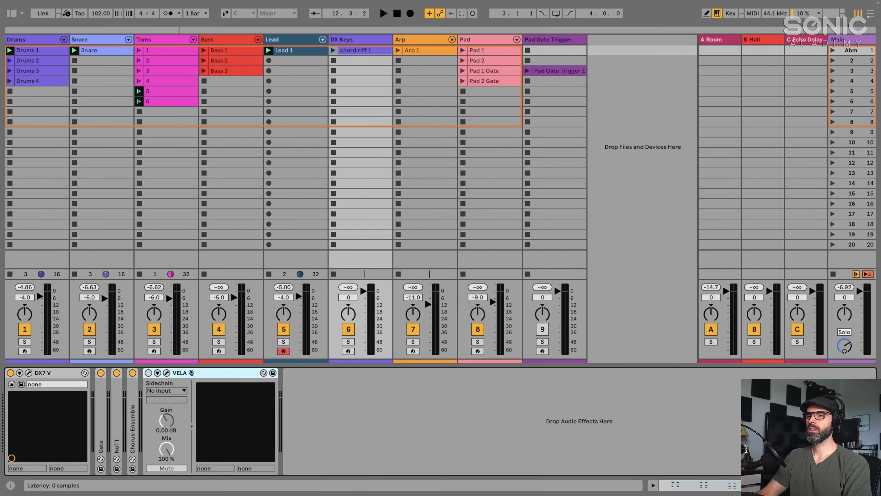
key("Delete")
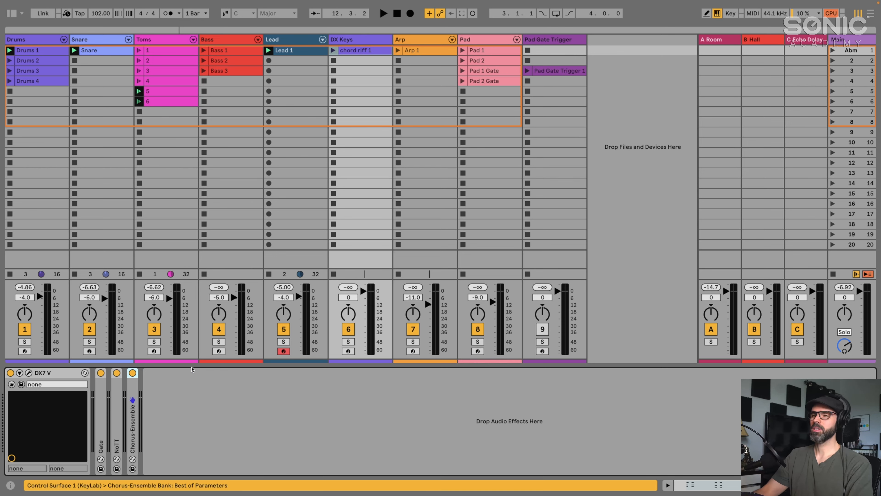
- Launch the chord riff 1 clip on the DX Keys track and show the track's device chain
left_click(347, 52)
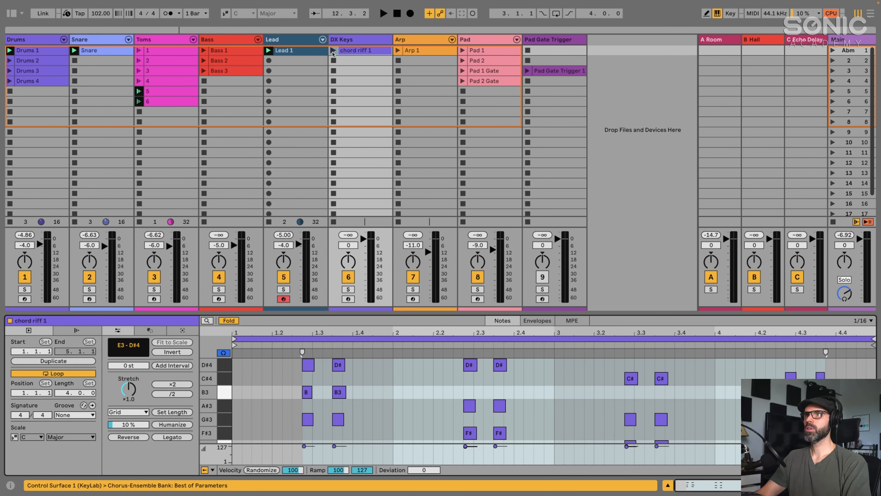
left_click(333, 50)
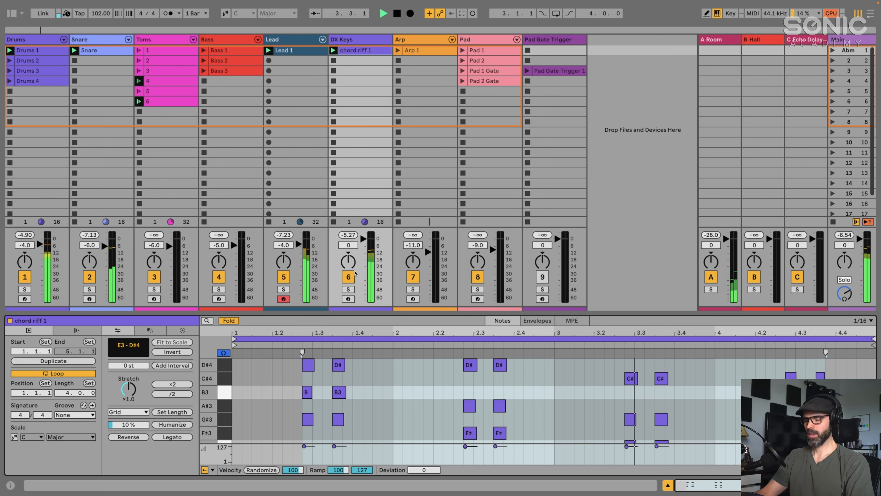
key("shift+Tab")
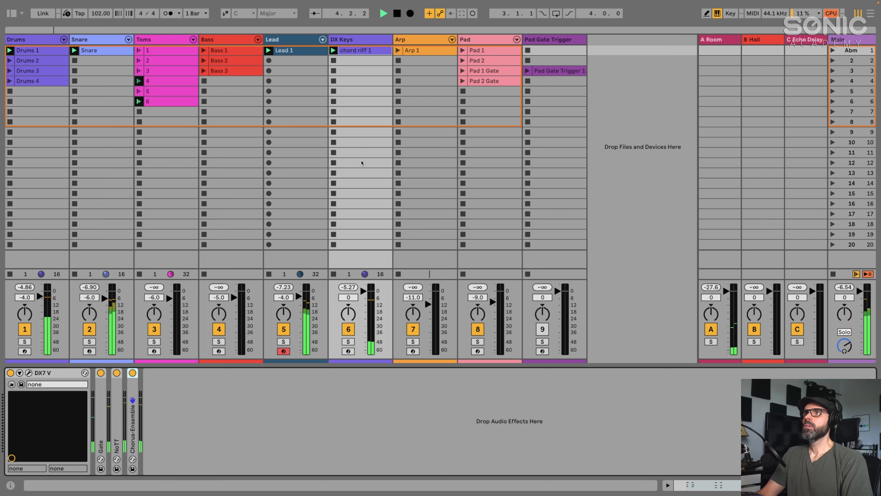
- Copy the VELA device from the Lead track and paste it after Chorus-Ensemble on the DX Keys track
left_click(262, 177)
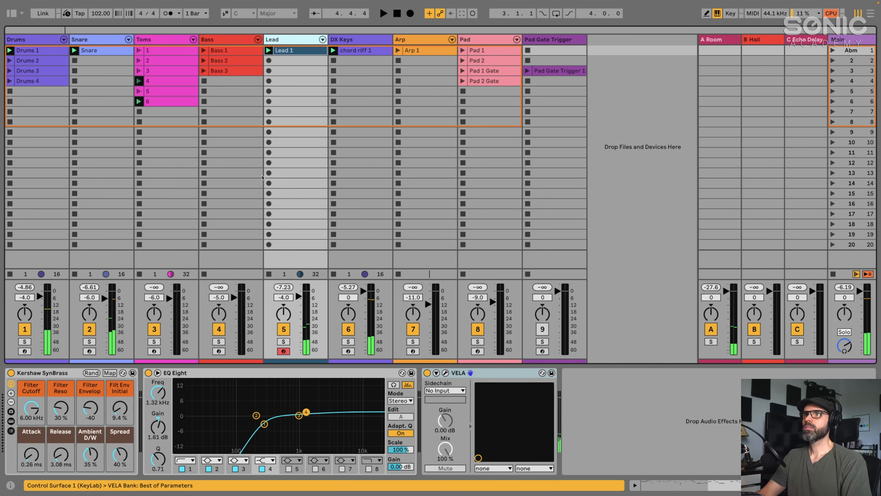
left_click(458, 373)
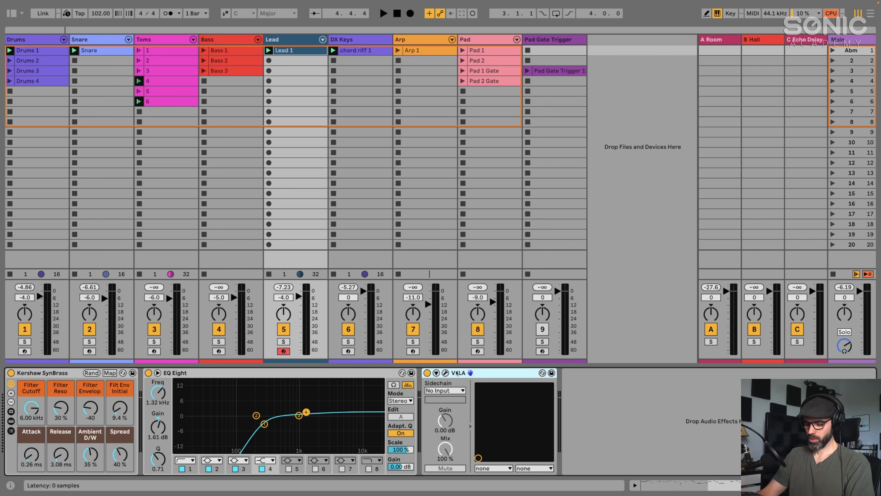
left_click(340, 47)
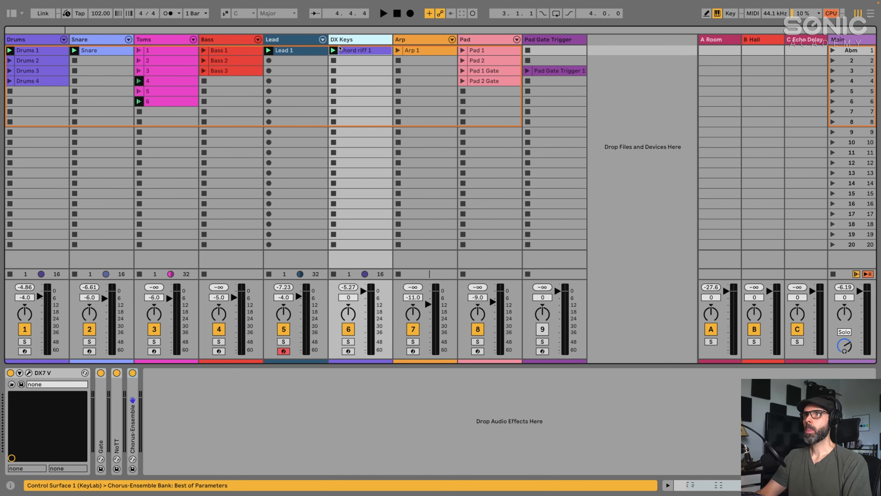
left_click(168, 408)
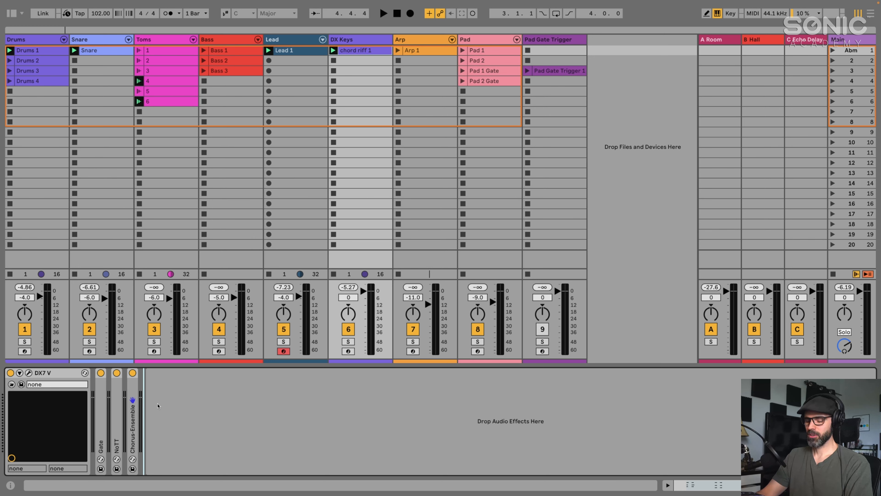
key("ctrl+v")
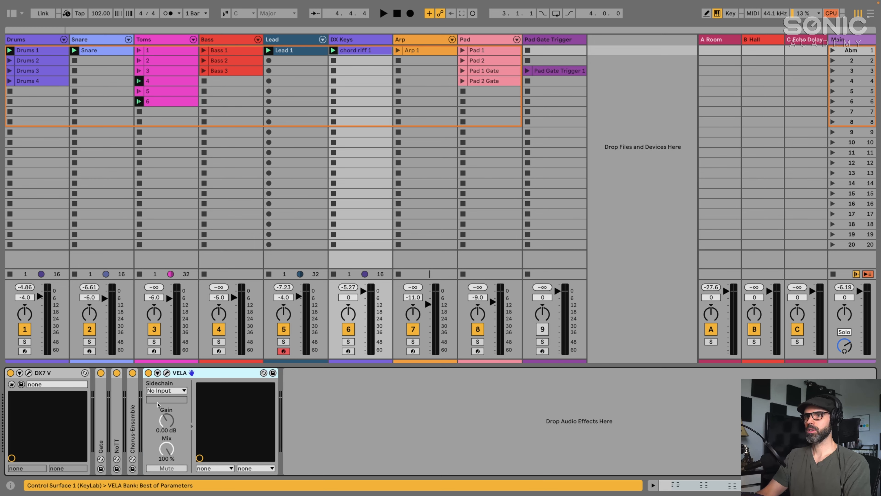
- Open the VELA window on the DX Keys track and stop the Lead track's clip
left_click(167, 372)
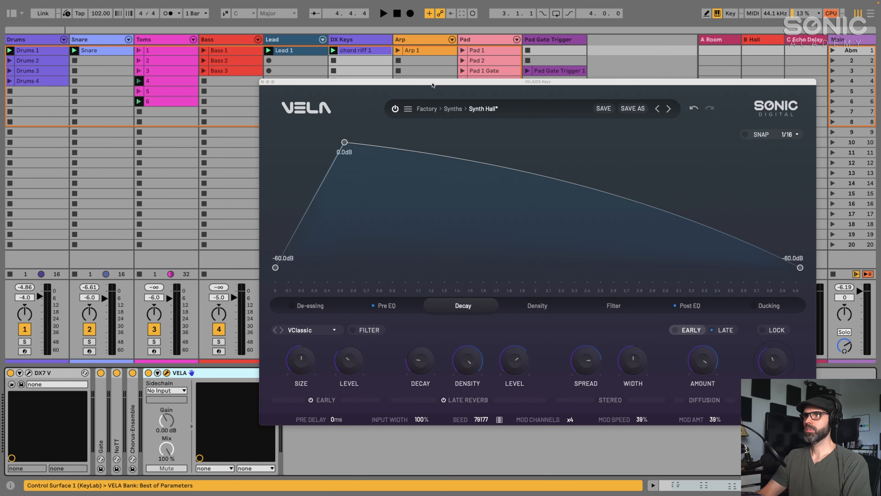
left_click_drag(432, 85, 429, 96)
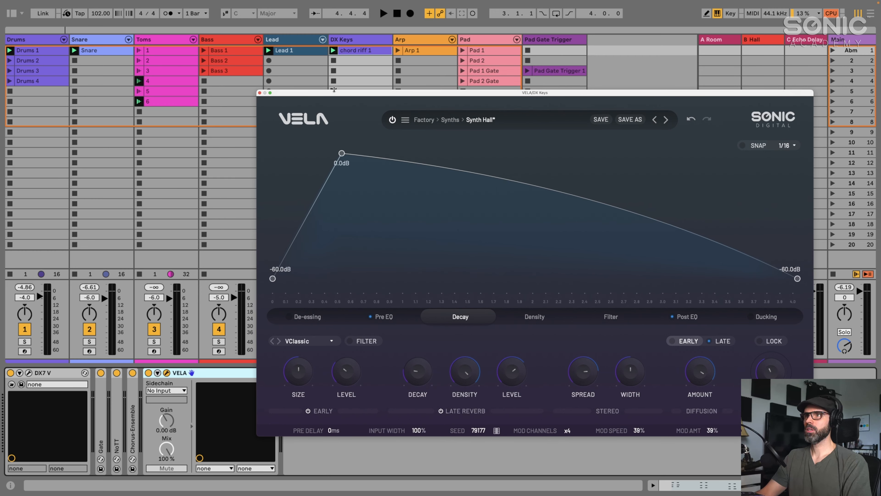
left_click_drag(334, 89, 405, 89)
left_click(269, 274)
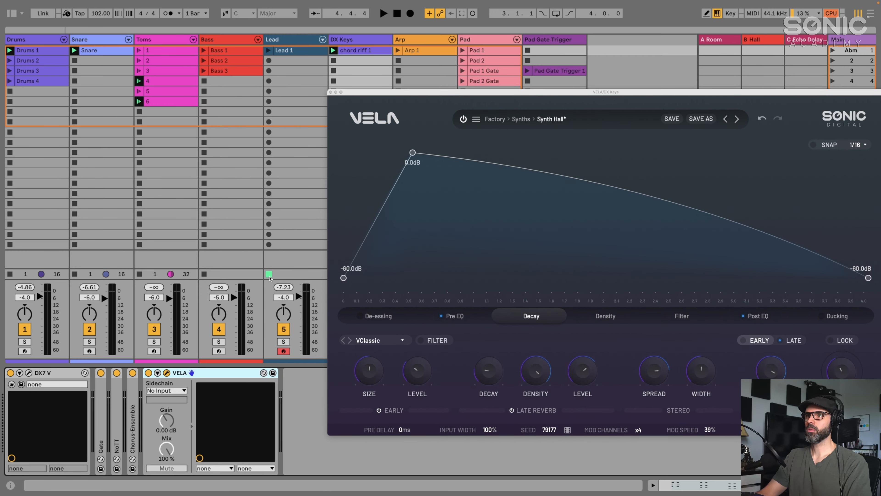
left_click_drag(412, 94, 338, 95)
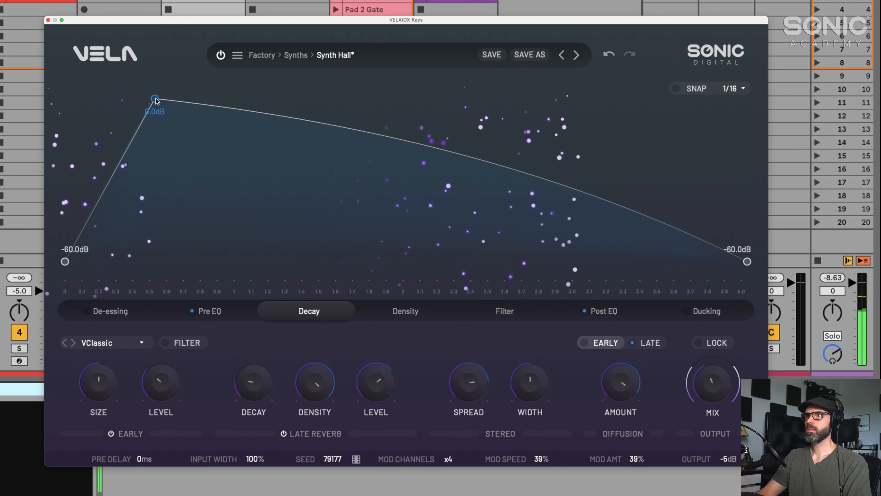
- Move the decay envelope's peak earlier to about 0.44 s and set the late reverb decay to 6.42 s
mouse_move(156, 101)
left_mouse_down()
mouse_move(144, 98)
mouse_move(145, 104)
left_mouse_up()
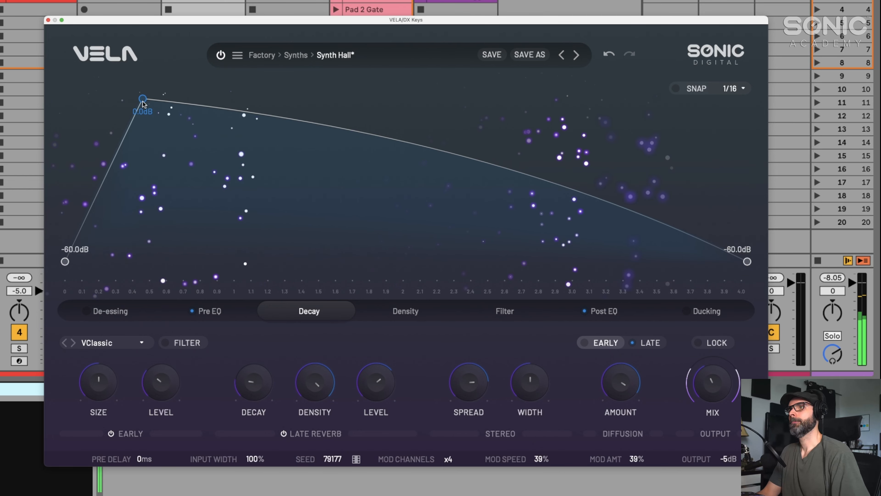
left_click_drag(143, 102, 139, 99)
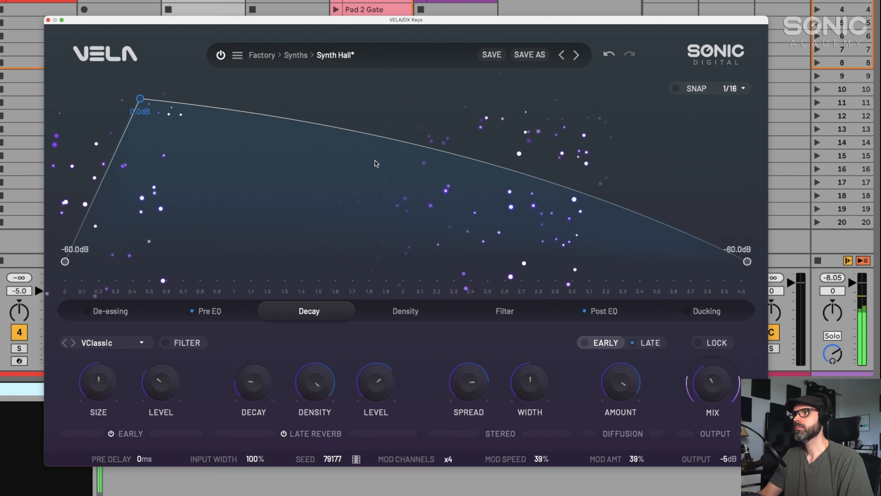
mouse_move(253, 394)
left_click_drag(252, 394, 252, 378)
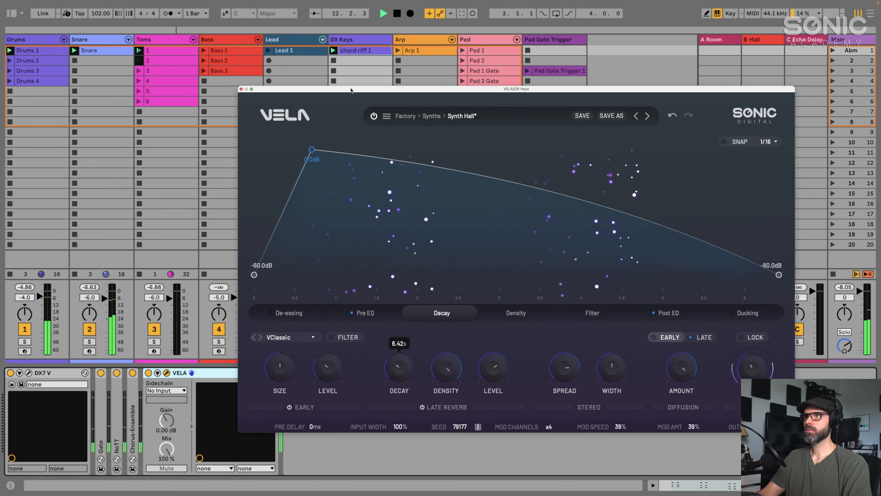
- Launch the Lead 1, Bass 1 and Arp 1 clips to play alongside DX Keys, keeping the VELA window clear of the clips
left_click_drag(190, 24, 263, 25)
left_click_drag(407, 92, 413, 93)
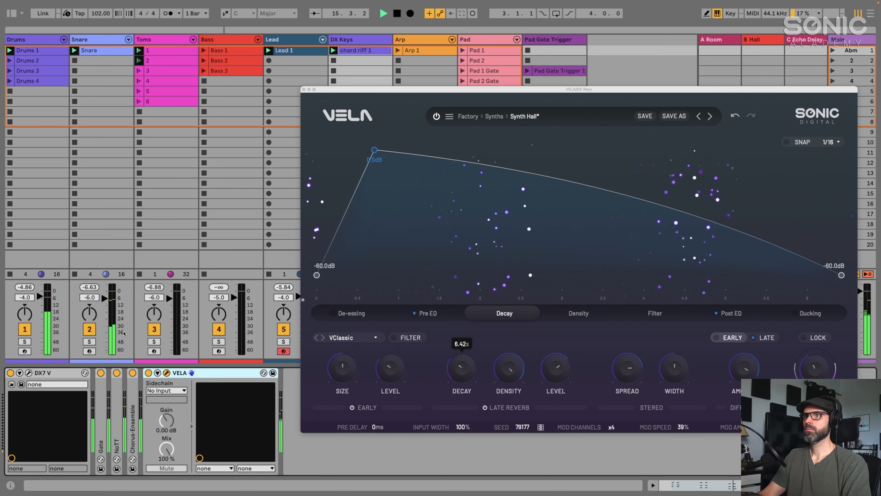
left_click(203, 52)
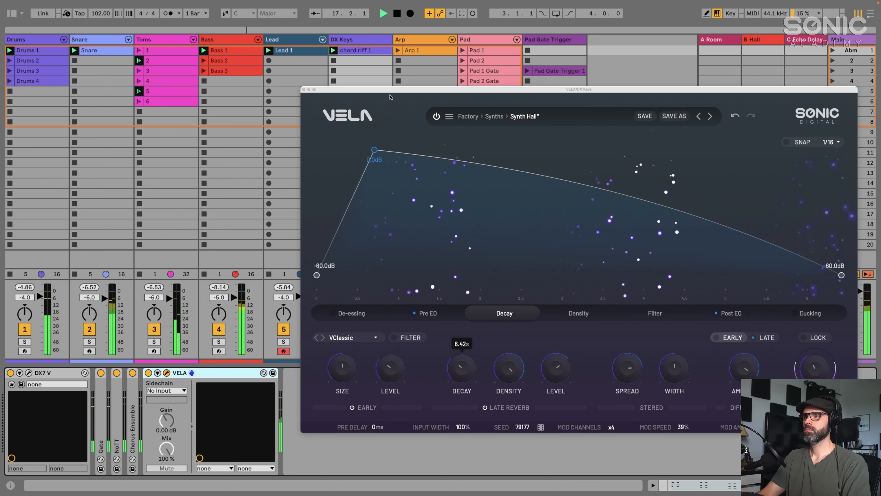
left_click_drag(413, 91, 408, 94)
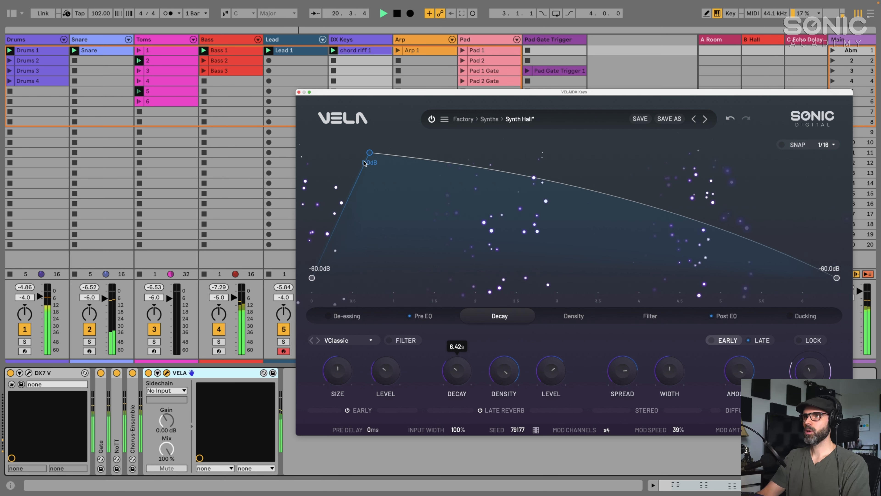
left_click_drag(381, 95, 381, 99)
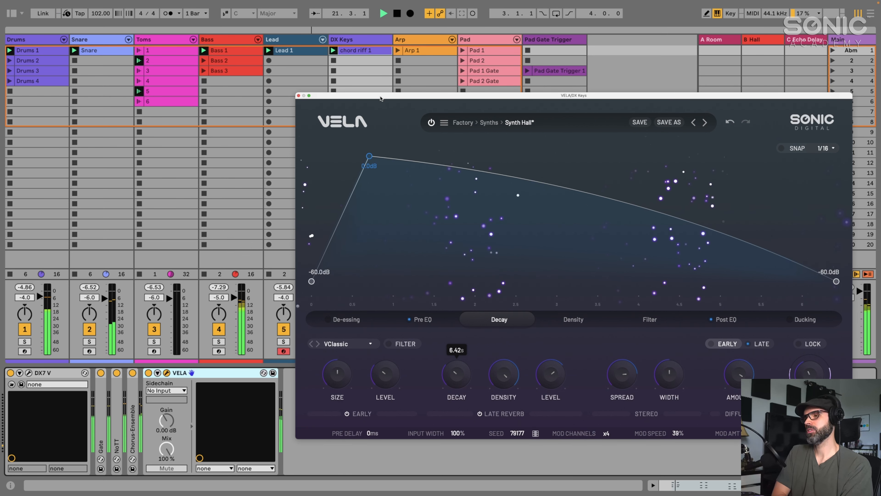
left_click_drag(381, 98, 383, 107)
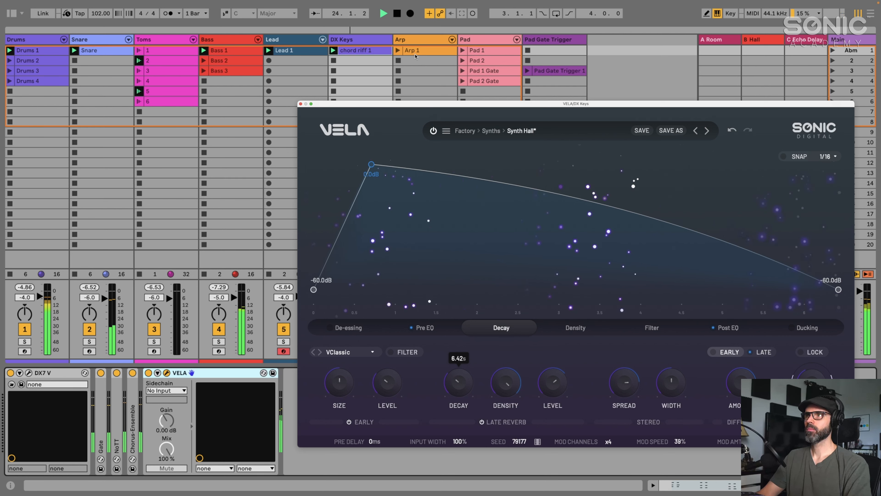
left_click(398, 51)
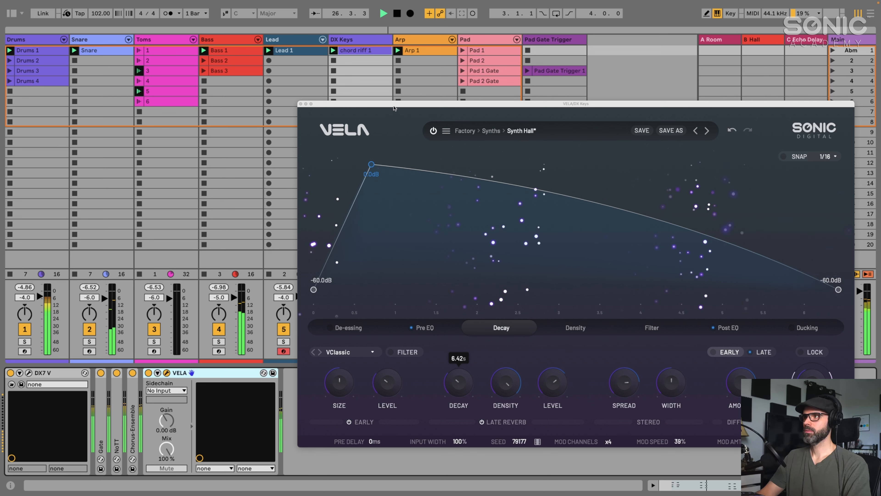
left_click_drag(394, 109, 373, 101)
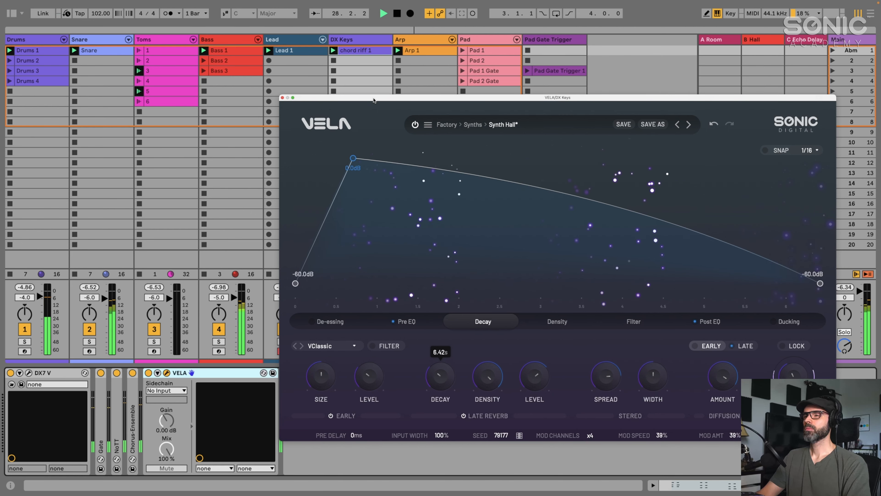